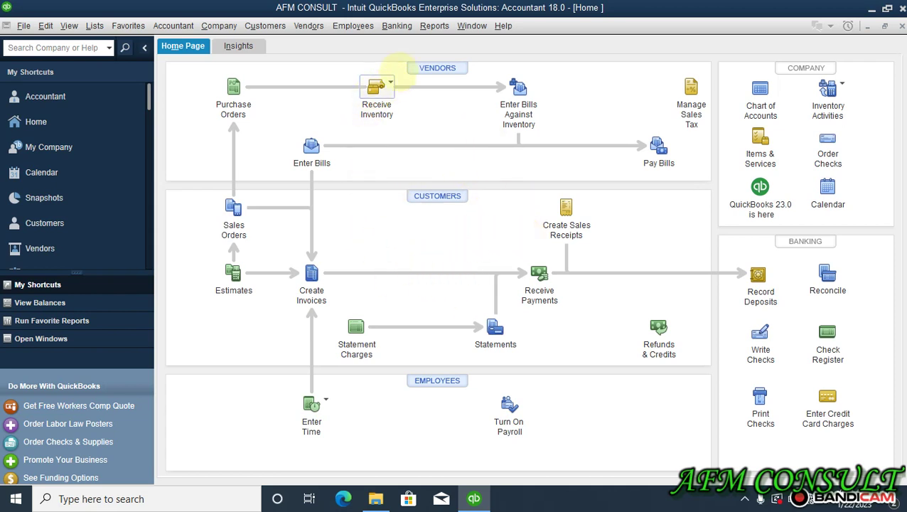
# View the standard Balance Sheet report and return to the home page
pyautogui.click(435, 25)
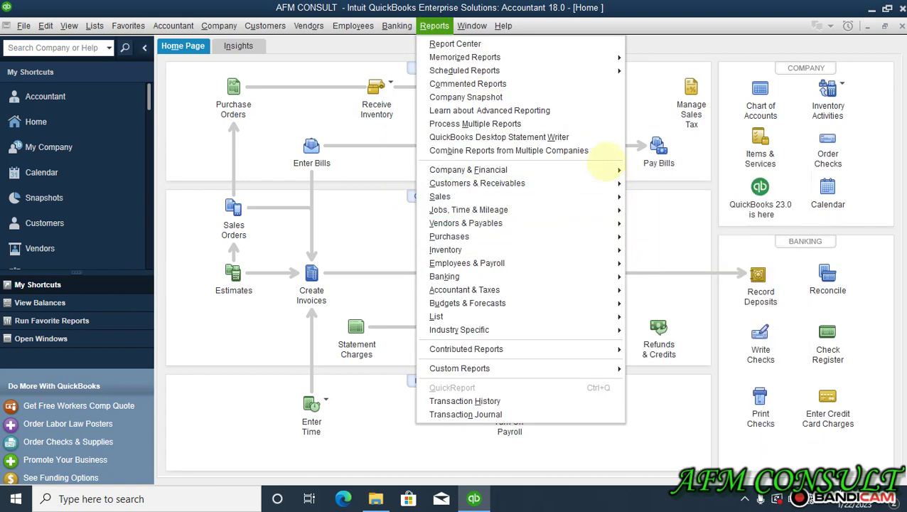
pyautogui.moveTo(605, 170)
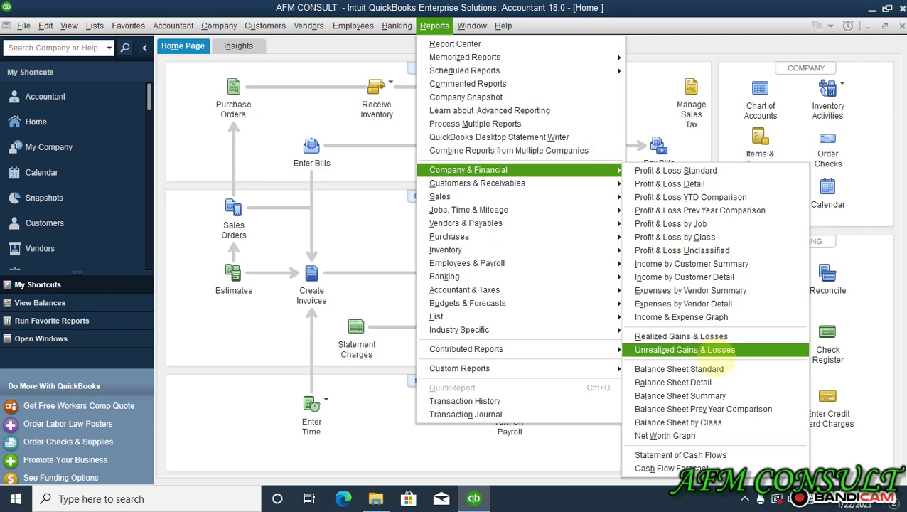
pyautogui.click(706, 370)
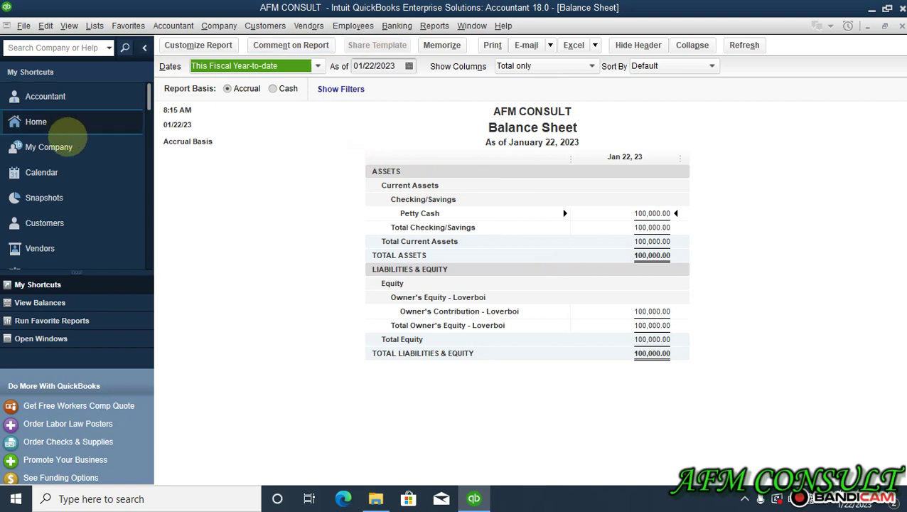
pyautogui.click(69, 121)
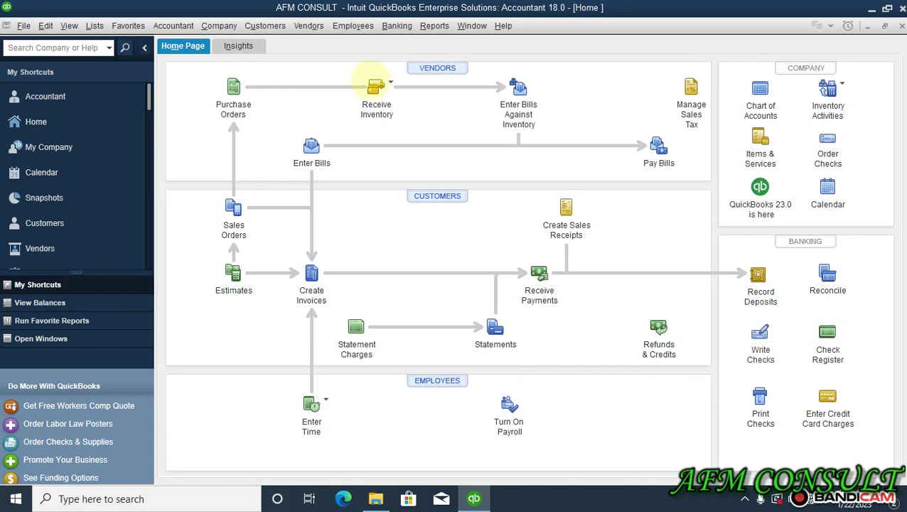
# Open a blank check form for recording the owner's withdrawal
pyautogui.click(432, 26)
pyautogui.moveTo(396, 26)
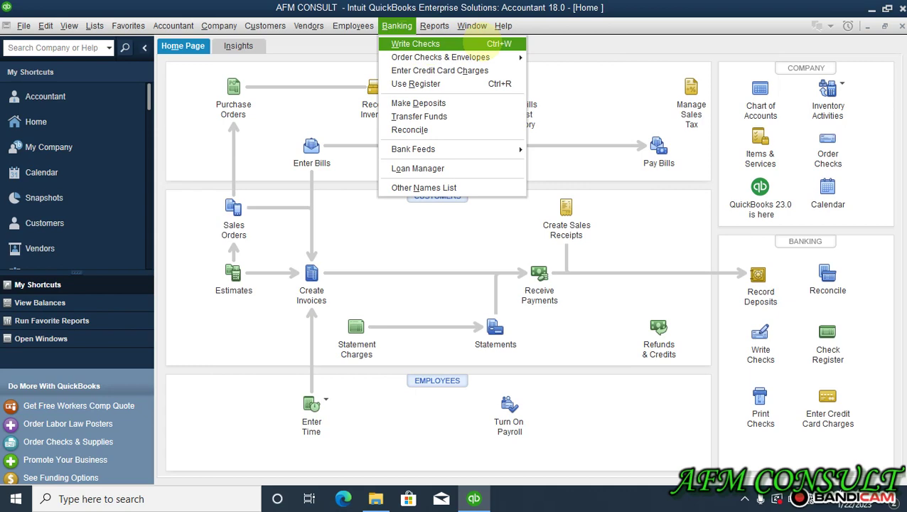
pyautogui.click(482, 43)
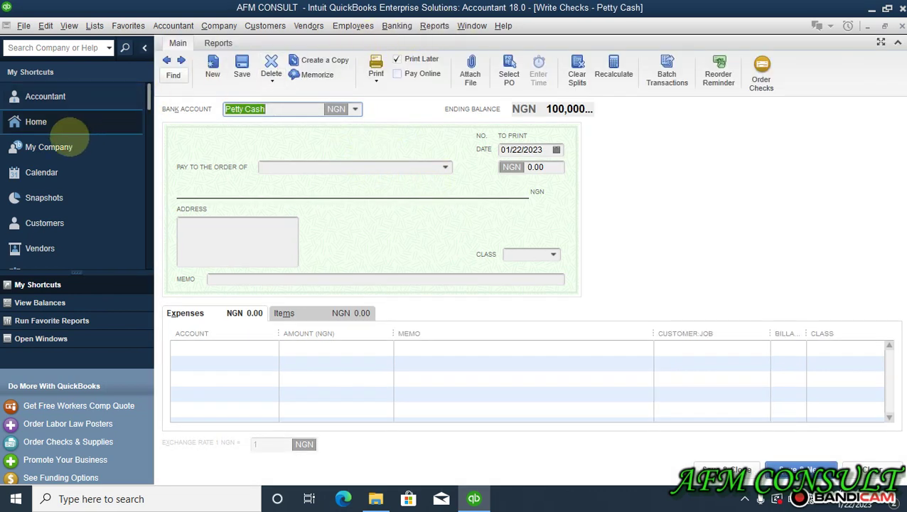
# Look up the owner's equity accounts in the chart of accounts and return to the open check form
pyautogui.click(219, 25)
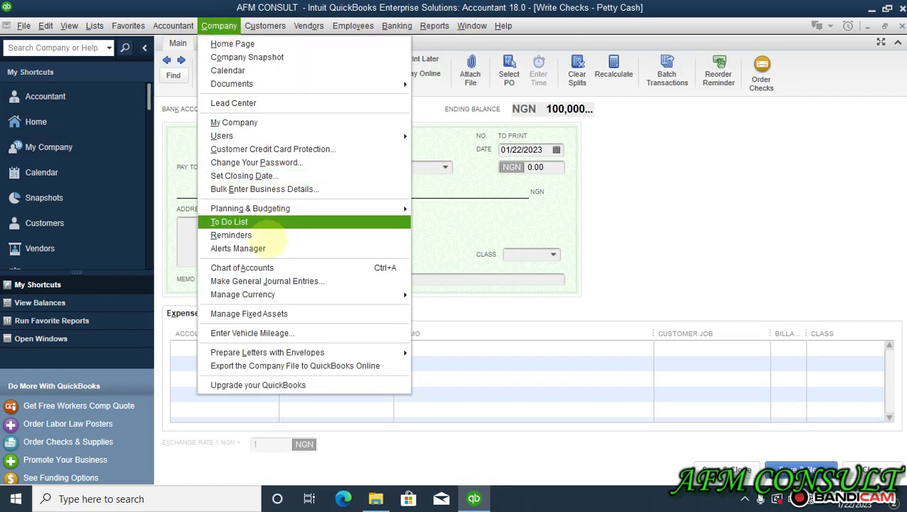
pyautogui.click(248, 267)
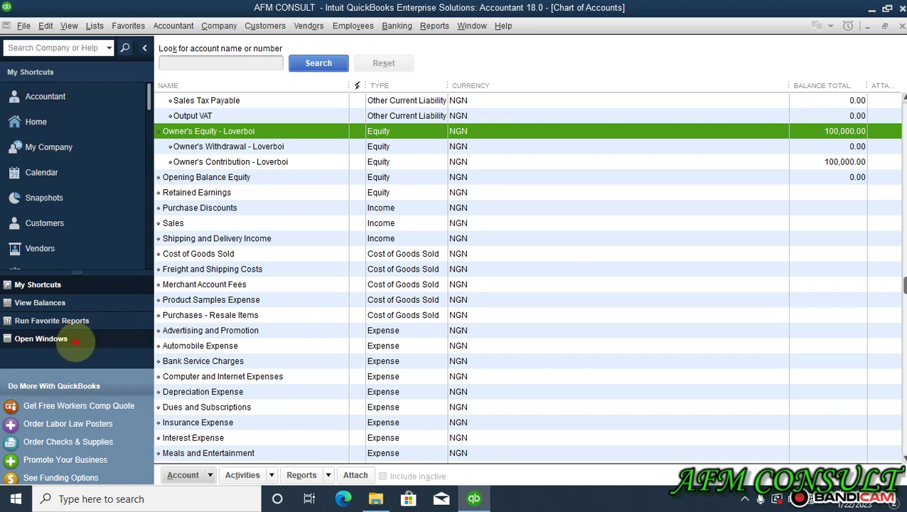
pyautogui.click(68, 338)
pyautogui.click(86, 123)
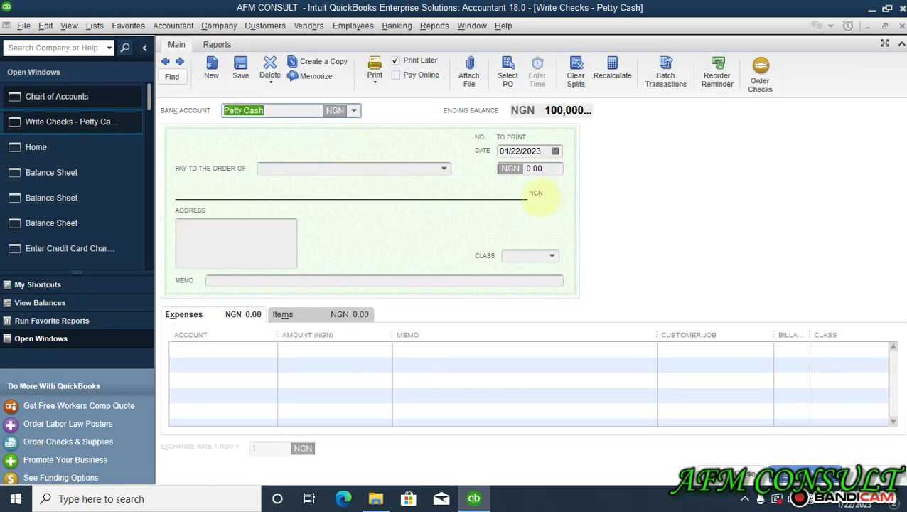
# Make the check payable to the owner, listed as an Other Name, and select Petty Cash as the bank account
pyautogui.click(444, 168)
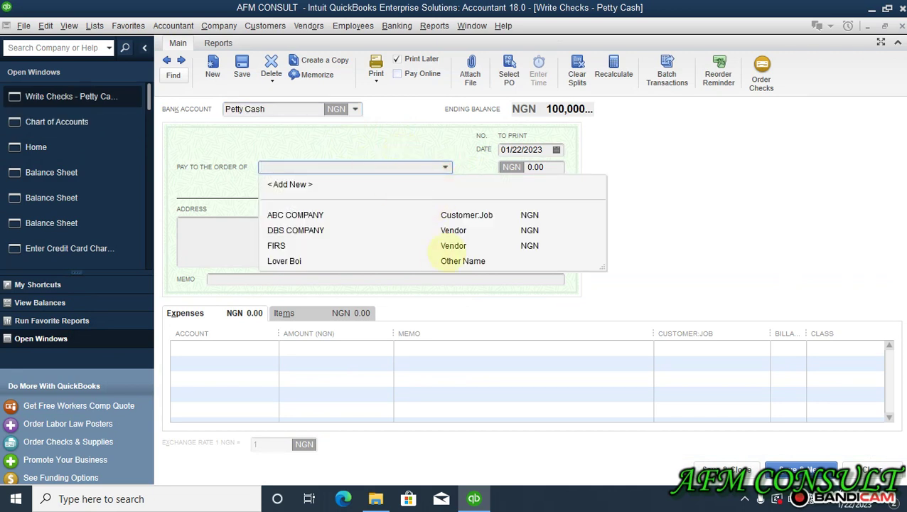
pyautogui.click(446, 260)
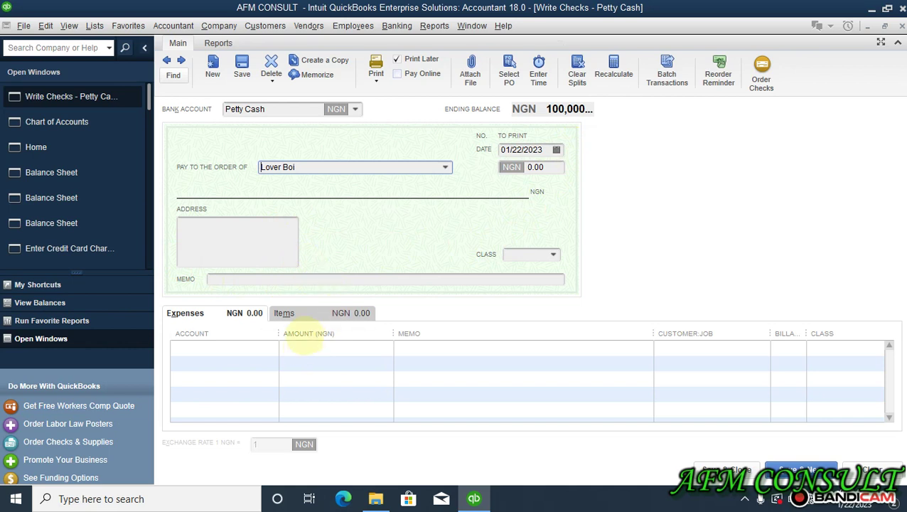
pyautogui.write('w')
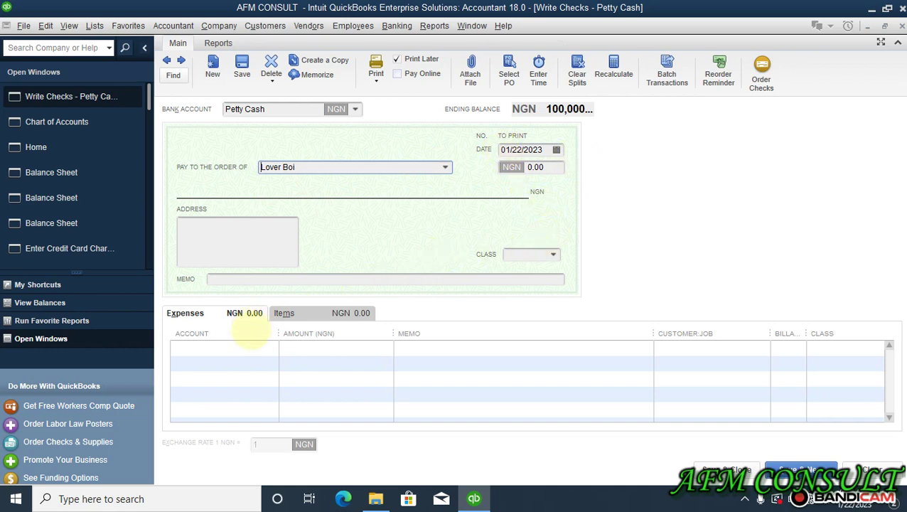
pyautogui.click(263, 347)
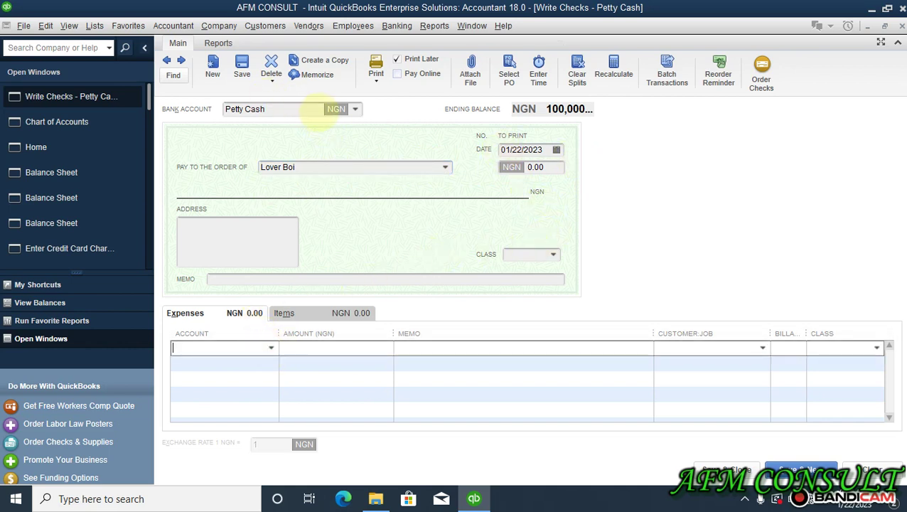
pyautogui.click(354, 108)
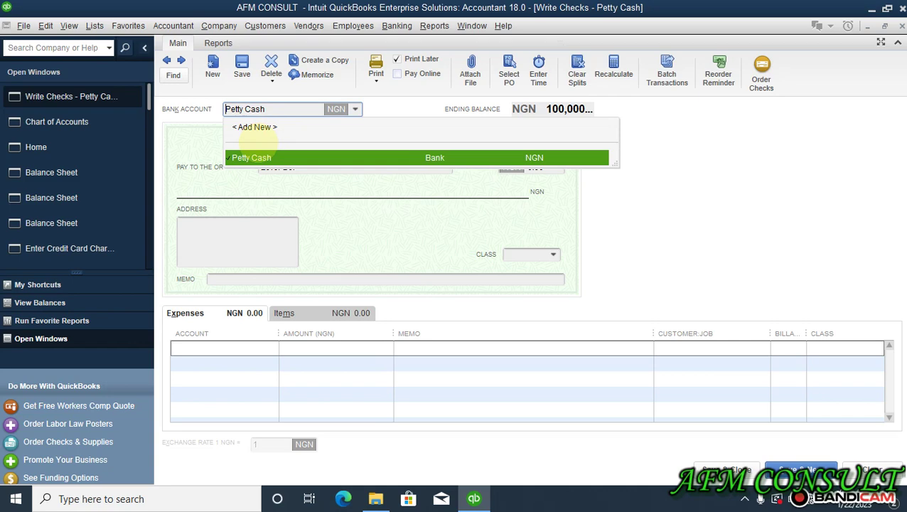
pyautogui.click(279, 158)
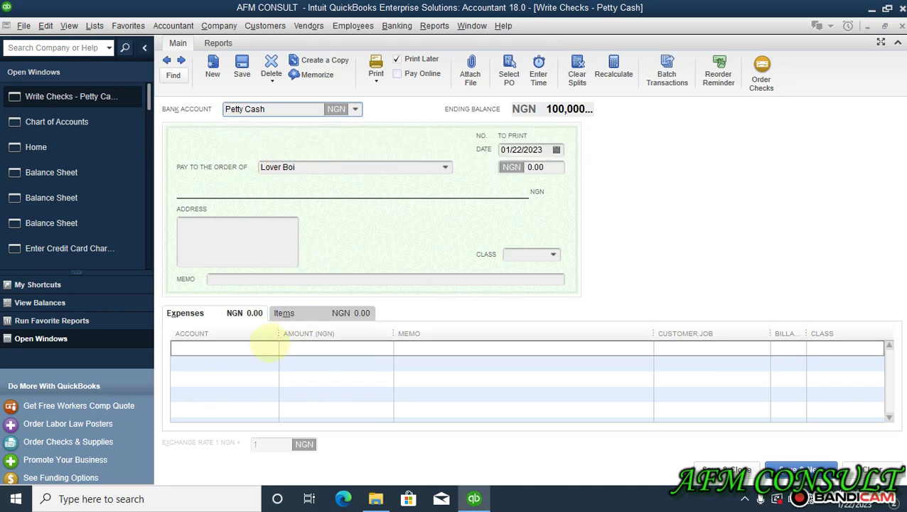
# Assign the first expense line of the check to the Owner's Withdrawal sub-account under Owner's Equity
pyautogui.click(260, 350)
pyautogui.click(271, 347)
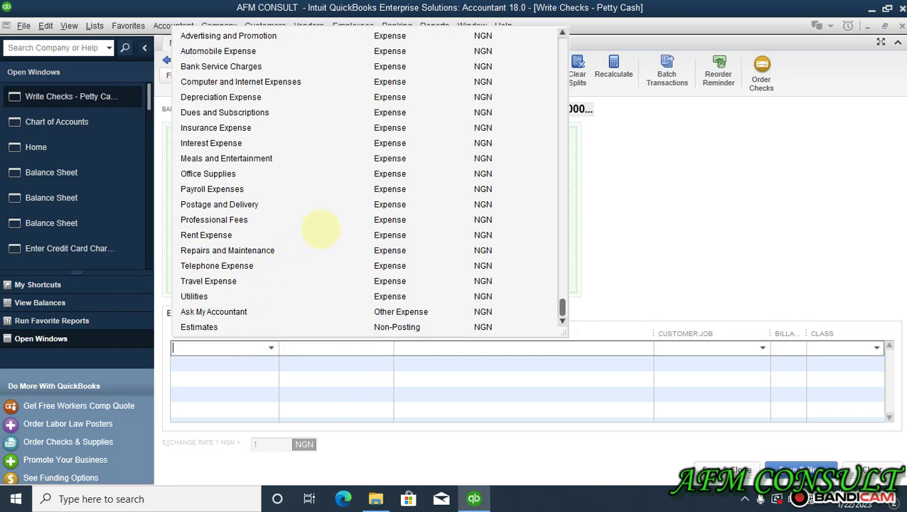
pyautogui.scroll(6, 321, 229)
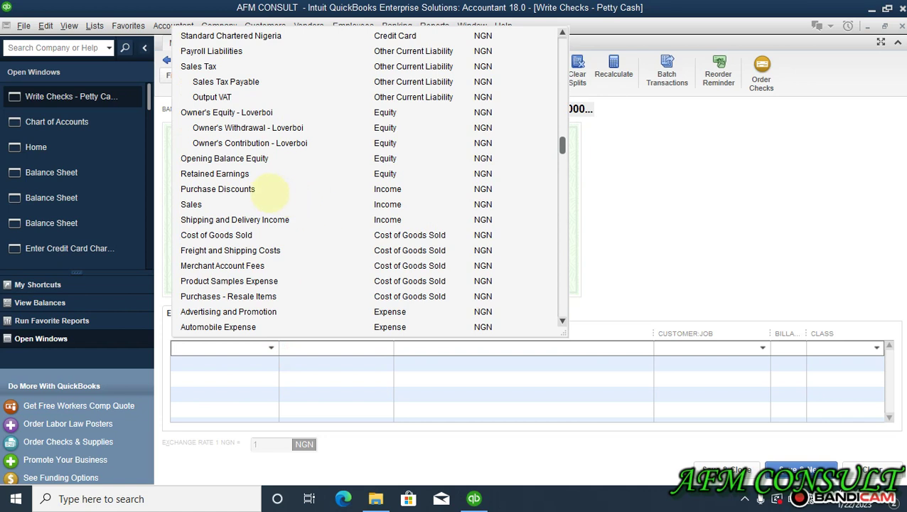
pyautogui.click(253, 116)
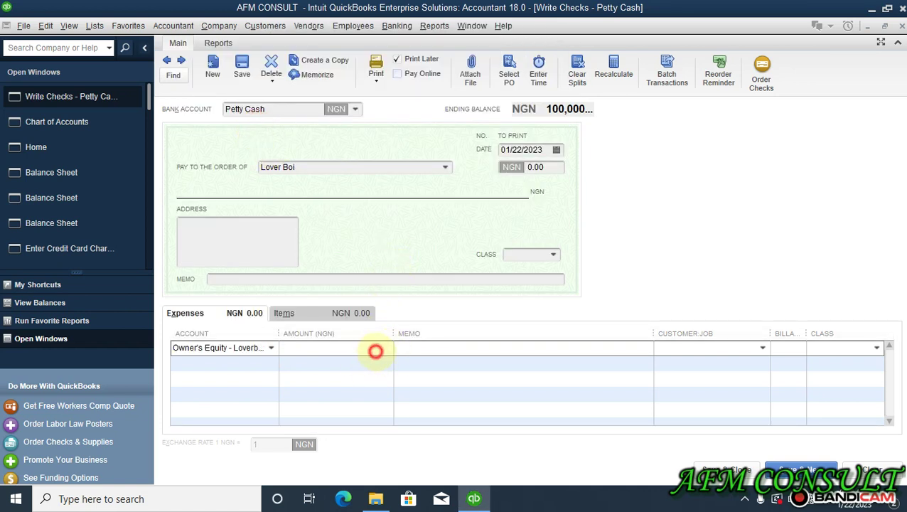
# Enter 25,000.00 NGN with the memo "Personal withdrawal" on the expense line, and save and close the check without assigning a class
pyautogui.click(375, 351)
pyautogui.write('25,000.00')
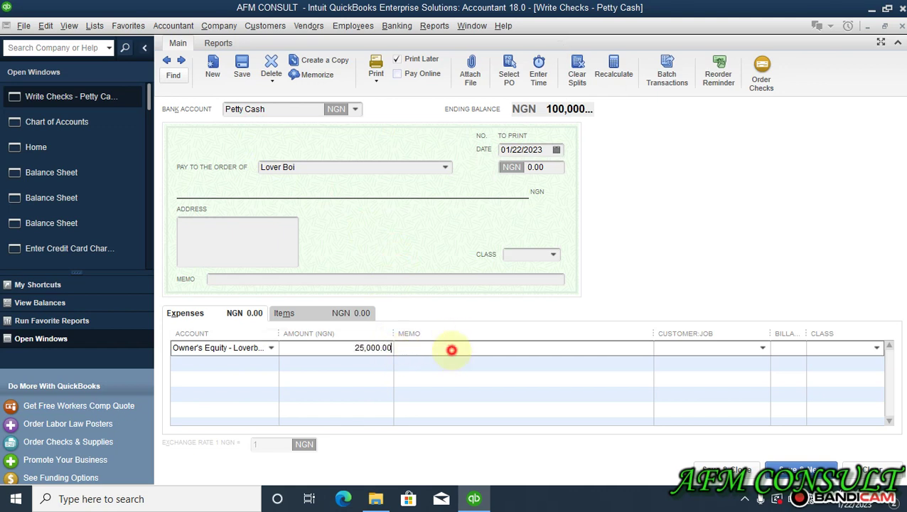
pyautogui.click(451, 350)
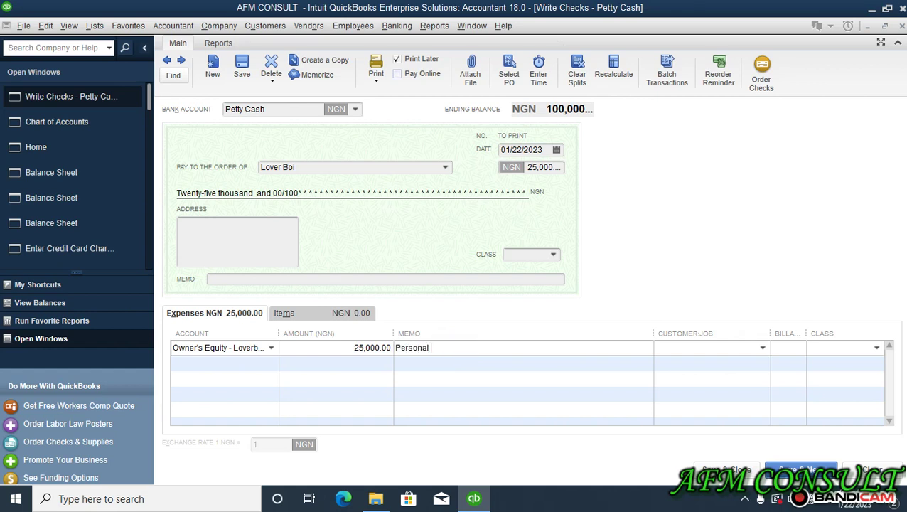
pyautogui.write('Personal withdrawal')
pyautogui.click(711, 464)
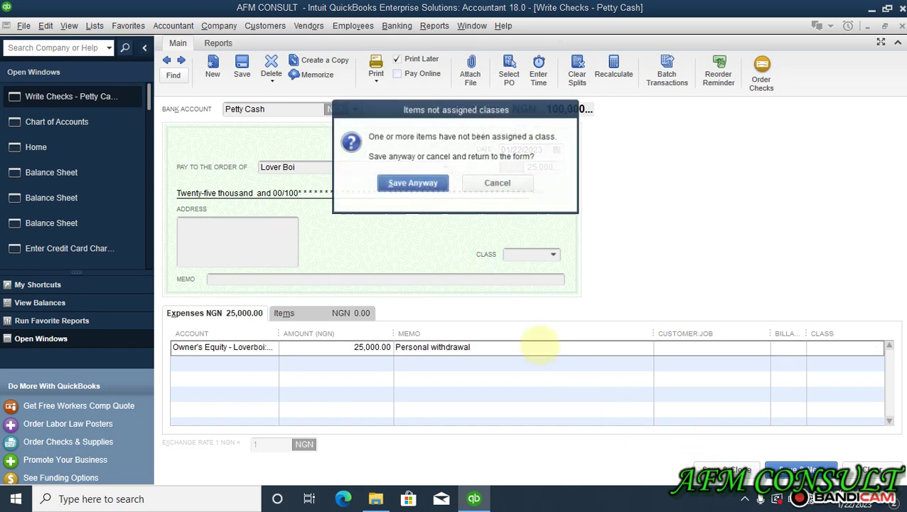
pyautogui.click(387, 191)
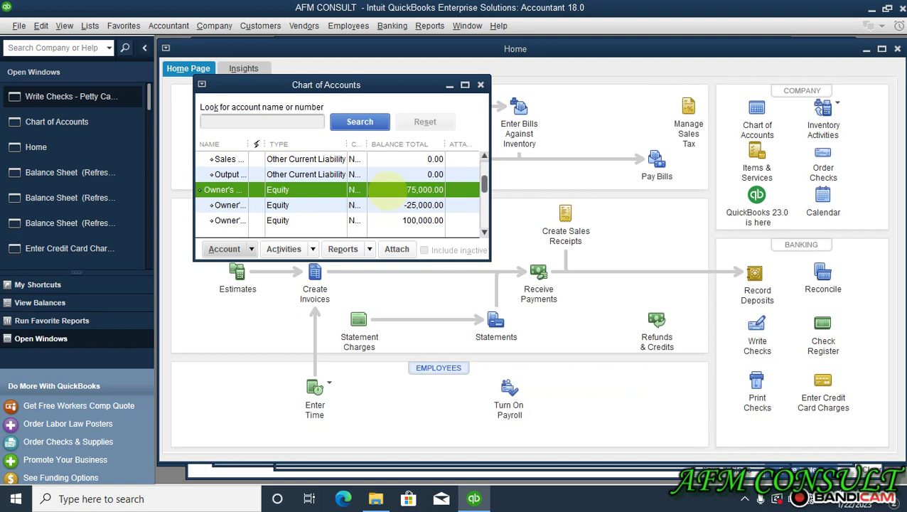
# Maximize the chart of accounts and examine the balances of the owner's equity account and its sub-accounts
pyautogui.click(465, 85)
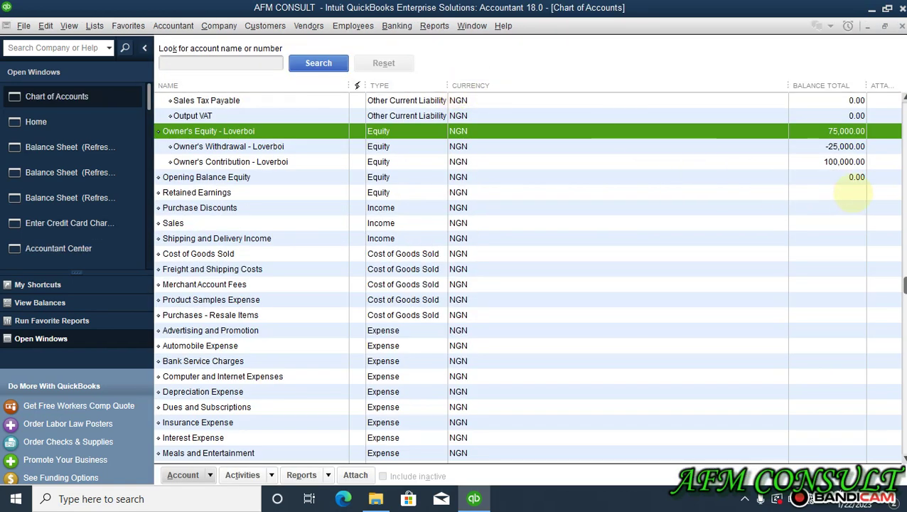
pyautogui.scroll(2, 768, 202)
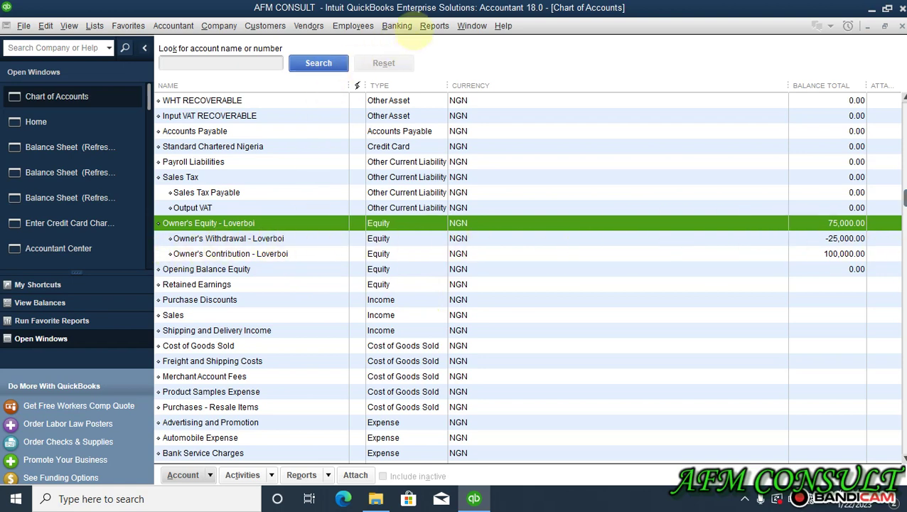
# Run the standard Balance Sheet report to check the effect of the owner's withdrawal, and go back to the home page
pyautogui.click(436, 26)
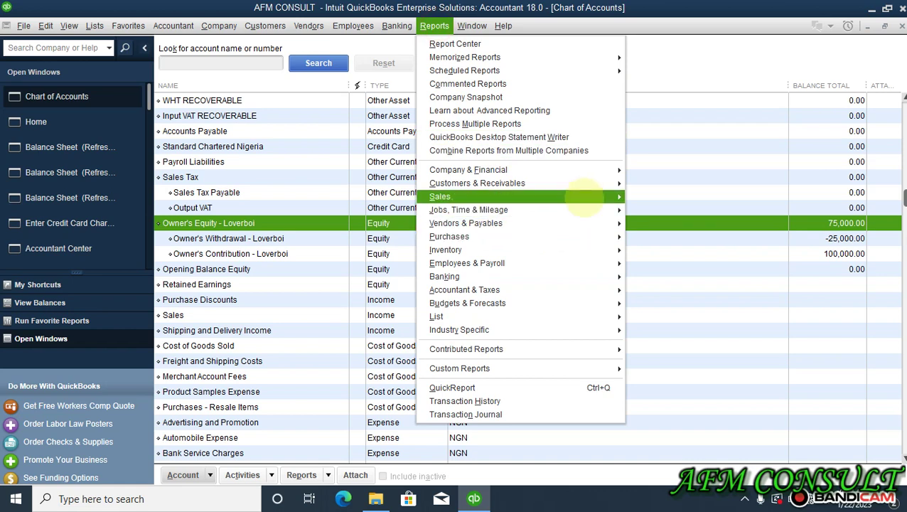
pyautogui.moveTo(601, 174)
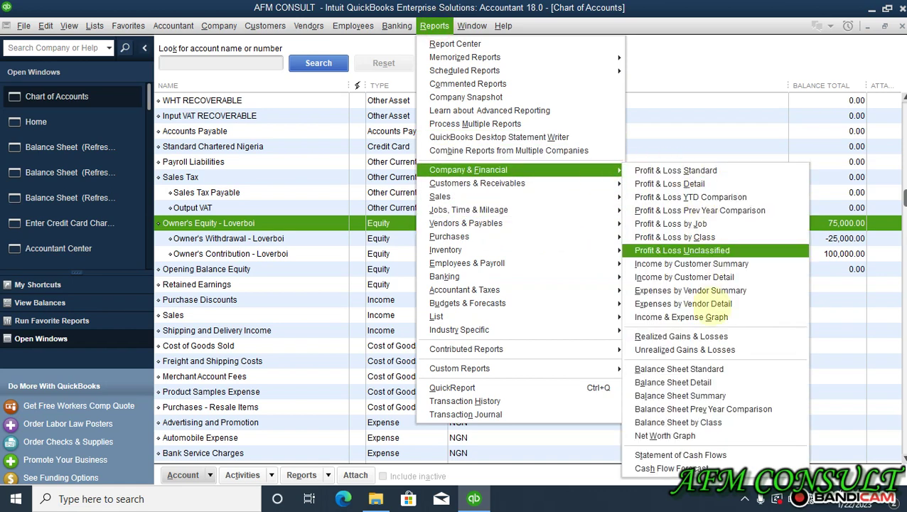
pyautogui.click(716, 364)
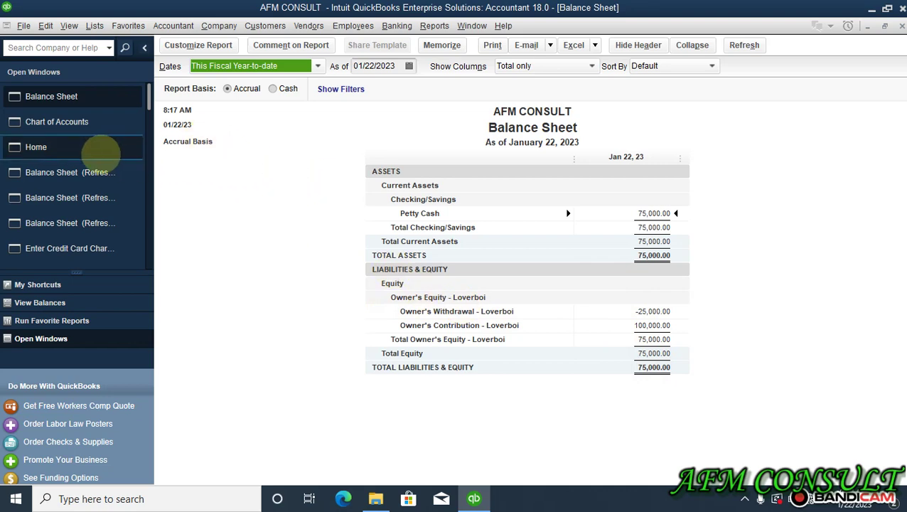
pyautogui.click(80, 148)
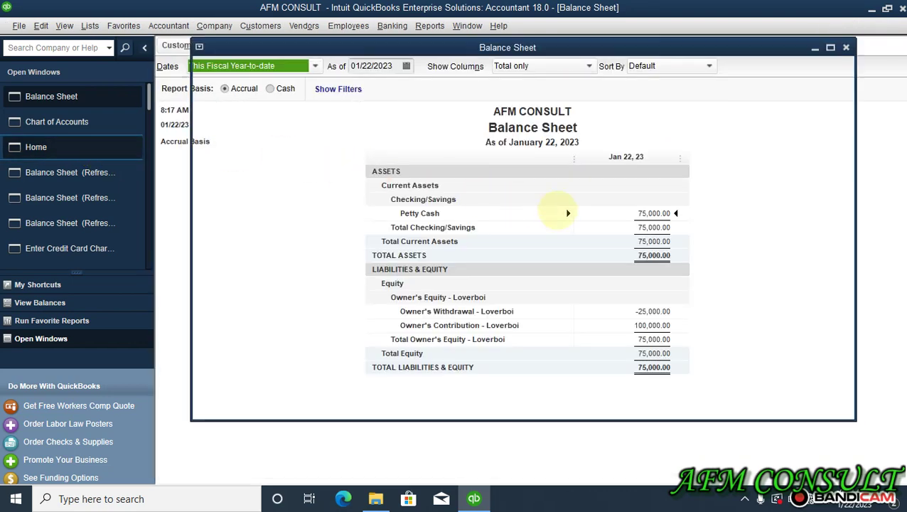